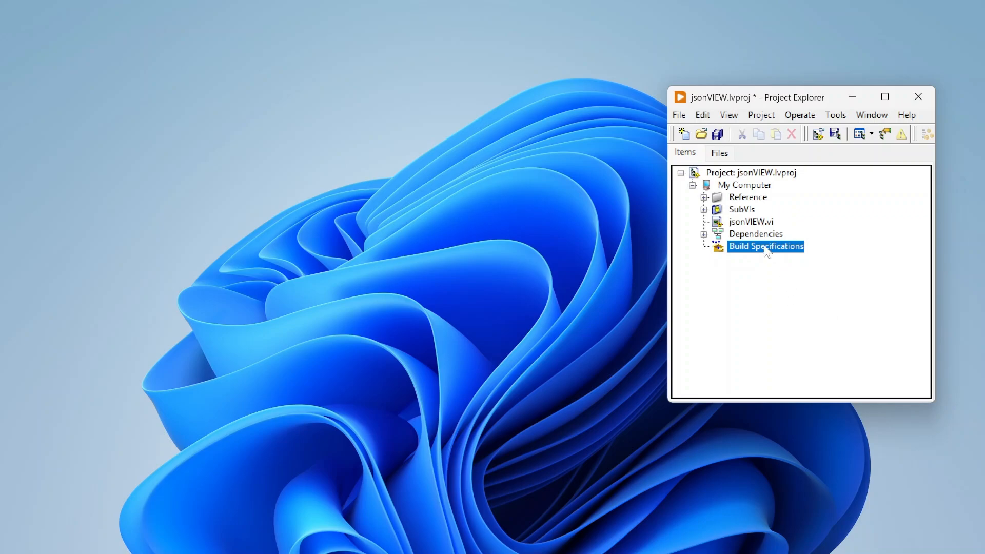
# Create a new Zip File build specification under Build Specifications in the jsonVIEW project.
pyautogui.click(727, 115)
pyautogui.moveTo(747, 97); pyautogui.dragTo(638, 96)
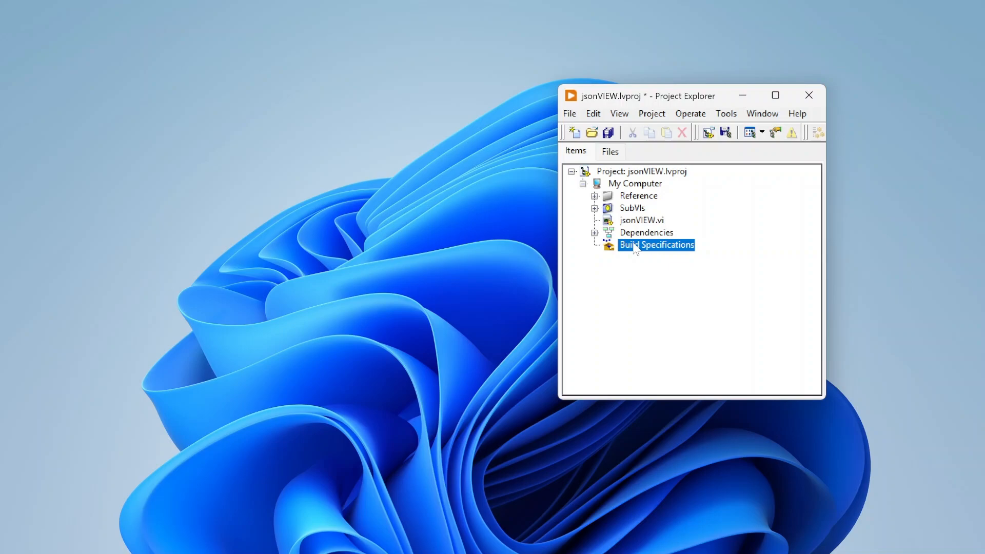
pyautogui.click(649, 237)
pyautogui.click(655, 246)
pyautogui.rightClick(655, 247)
pyautogui.moveTo(692, 256)
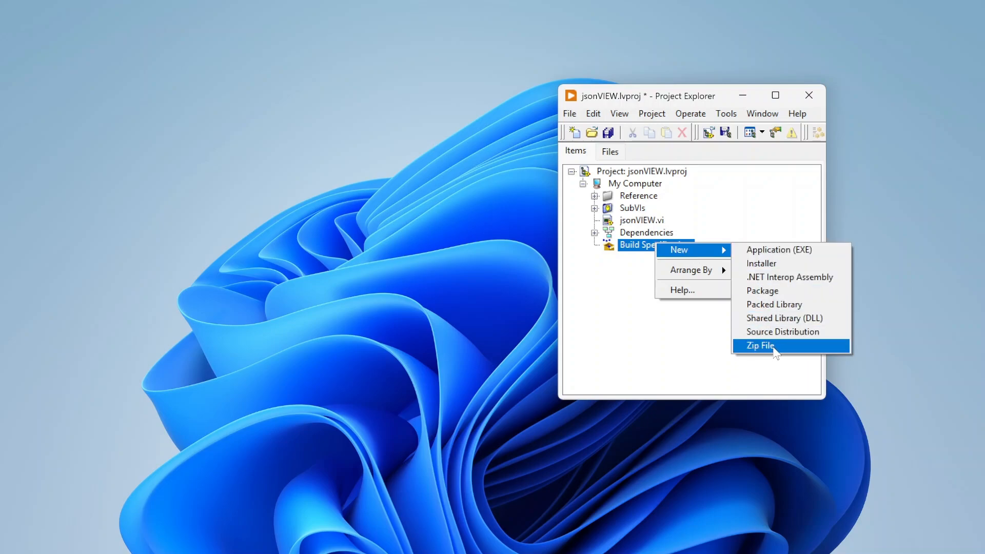
pyautogui.click(775, 351)
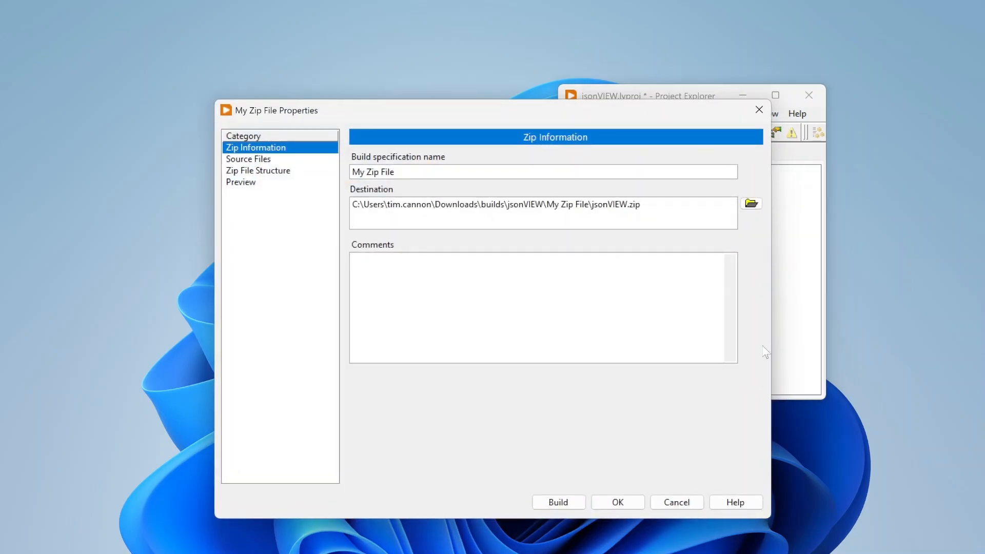
# Name the build specification "Demo Zip" and arrange its properties window beside the project window.
pyautogui.moveTo(533, 119); pyautogui.dragTo(572, 87)
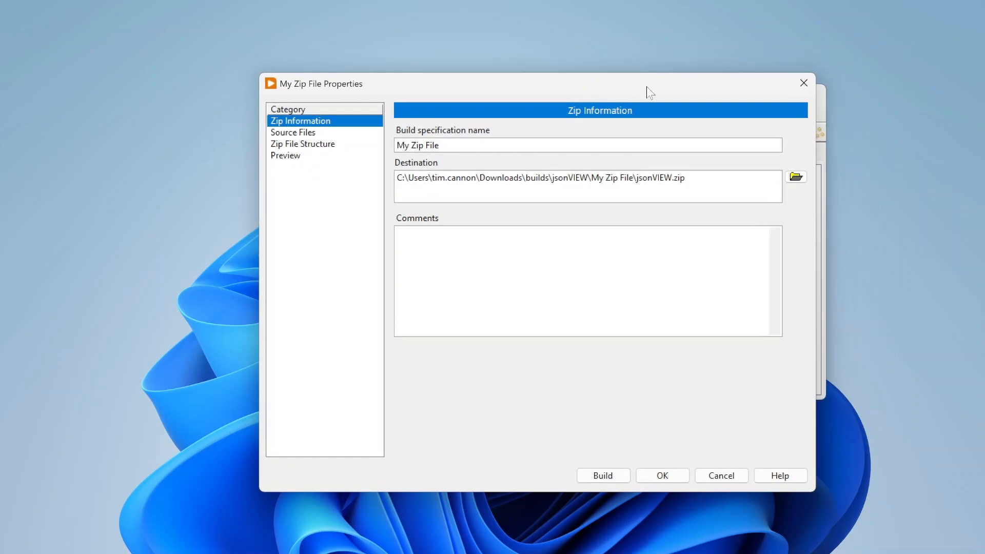
pyautogui.moveTo(646, 86); pyautogui.dragTo(546, 90)
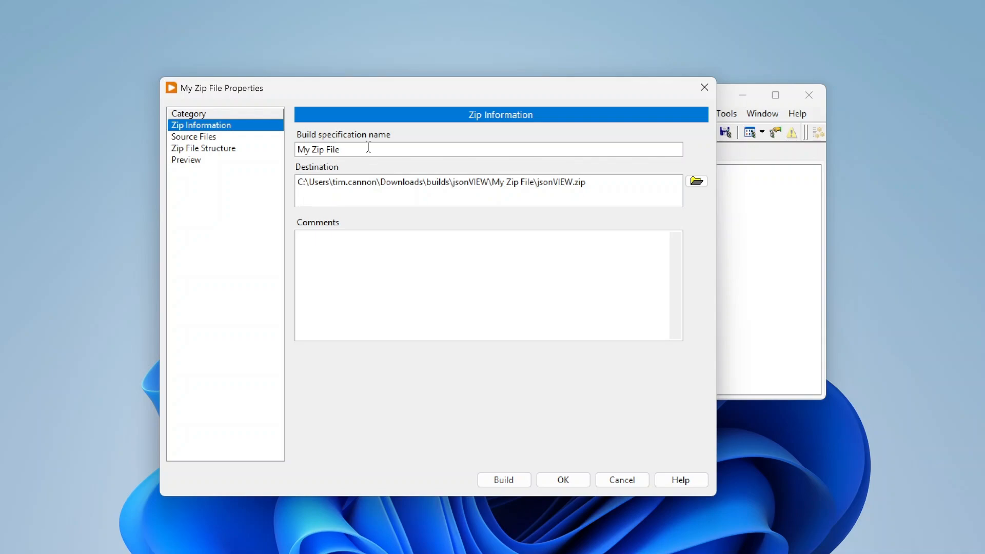
pyautogui.moveTo(368, 147); pyautogui.dragTo(289, 127)
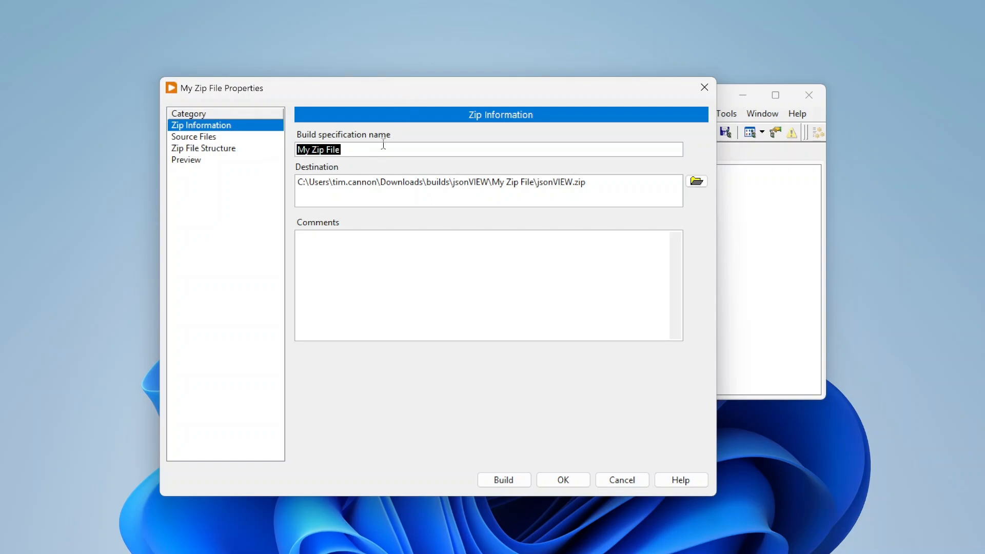
pyautogui.moveTo(512, 90); pyautogui.dragTo(341, 92)
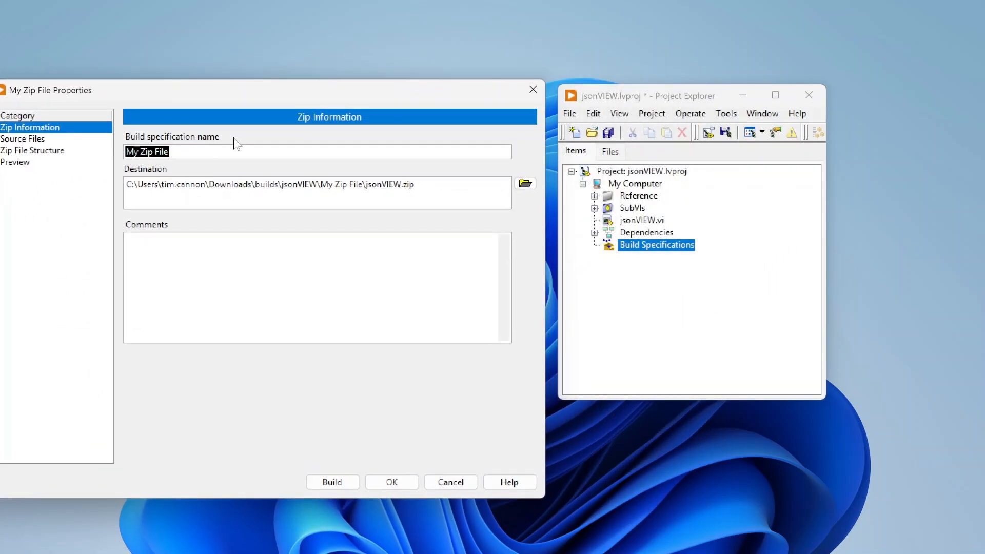
pyautogui.write('Demo Zip')
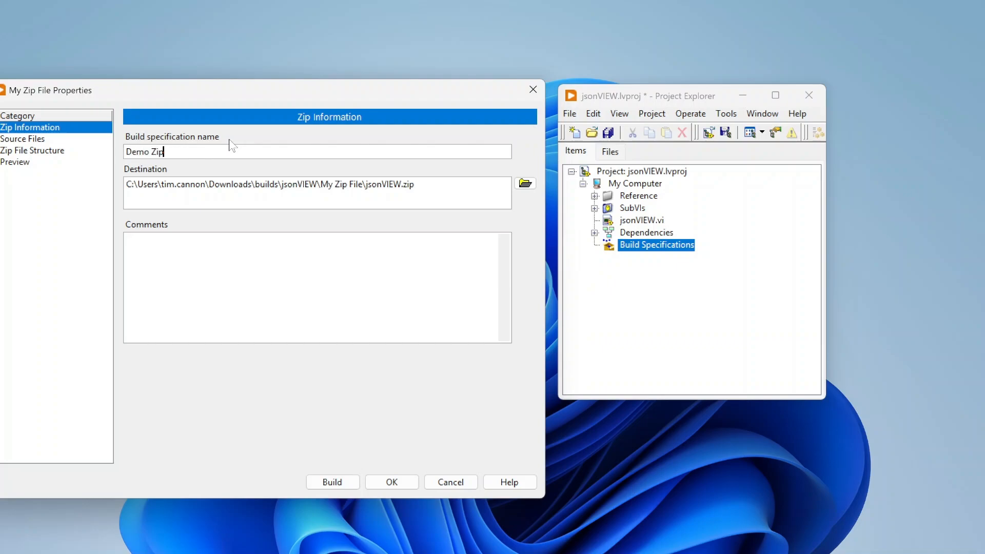
pyautogui.moveTo(328, 95)
pyautogui.mouseDown()
pyautogui.moveTo(361, 77)
pyautogui.moveTo(333, 87)
pyautogui.mouseUp()
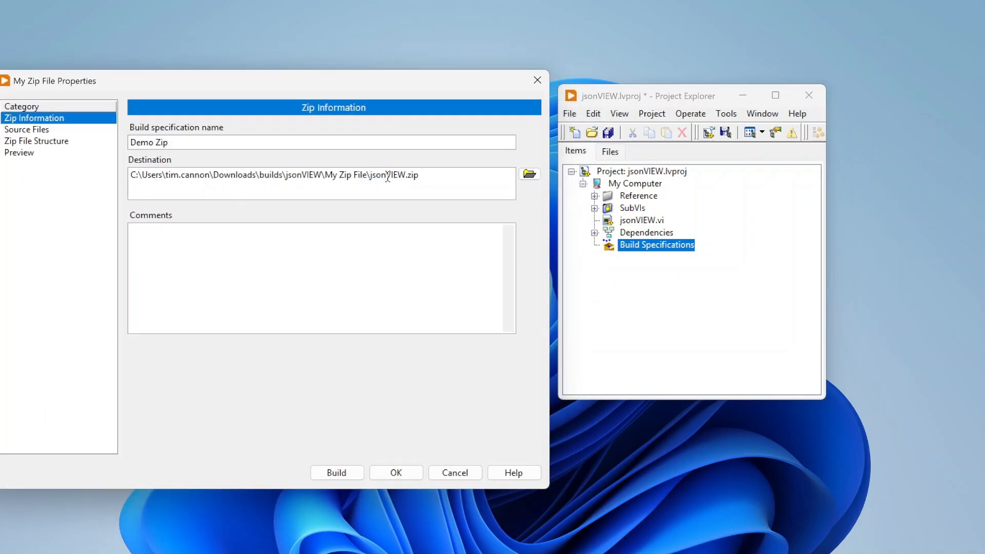
# Set the zip destination to Builds.zip in the jsonVIEW folder under Downloads.
pyautogui.click(431, 183)
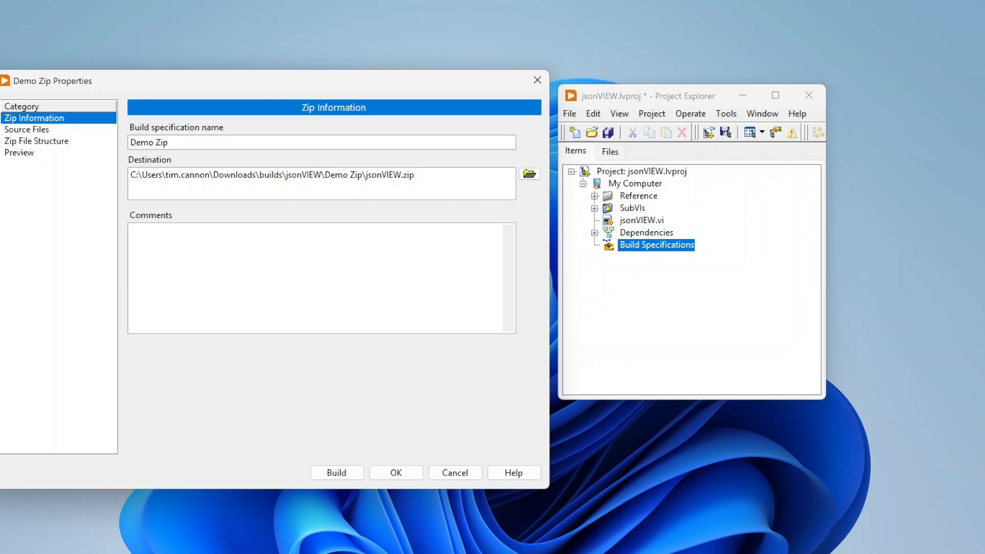
pyautogui.hotkey('alt', 'Tab')
pyautogui.moveTo(529, 103); pyautogui.dragTo(769, 259)
pyautogui.moveTo(420, 406); pyautogui.dragTo(270, 183)
pyautogui.click(942, 251)
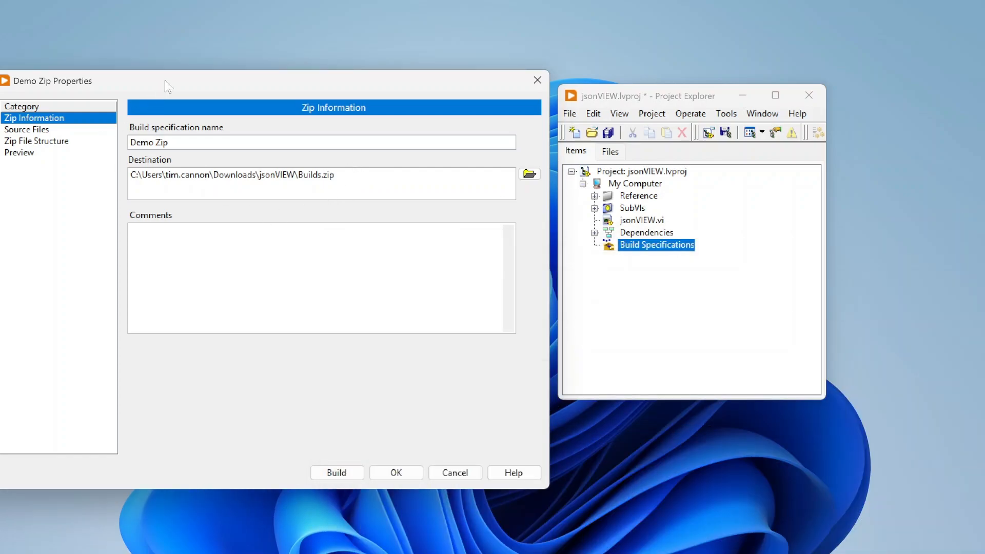
# Go to the source file settings of Demo Zip and turn off zipping the entire project.
pyautogui.moveTo(164, 80); pyautogui.dragTo(271, 91)
pyautogui.click(141, 140)
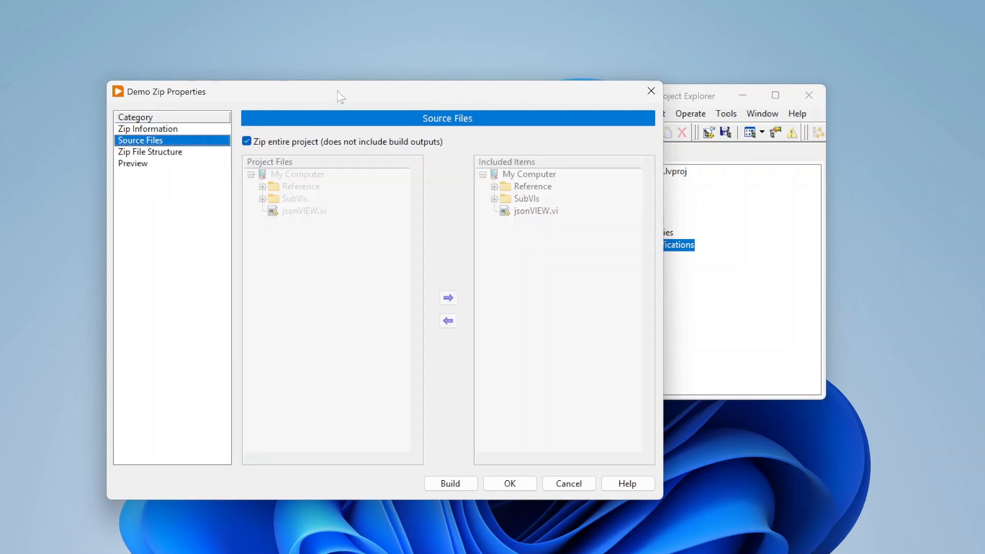
pyautogui.moveTo(338, 97); pyautogui.dragTo(268, 63)
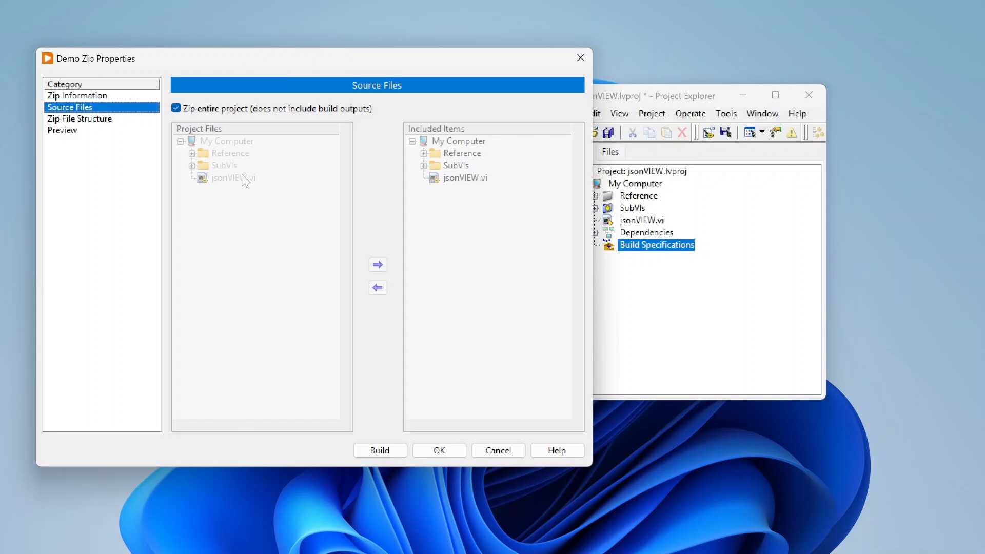
pyautogui.click(176, 109)
pyautogui.moveTo(305, 57); pyautogui.dragTo(281, 62)
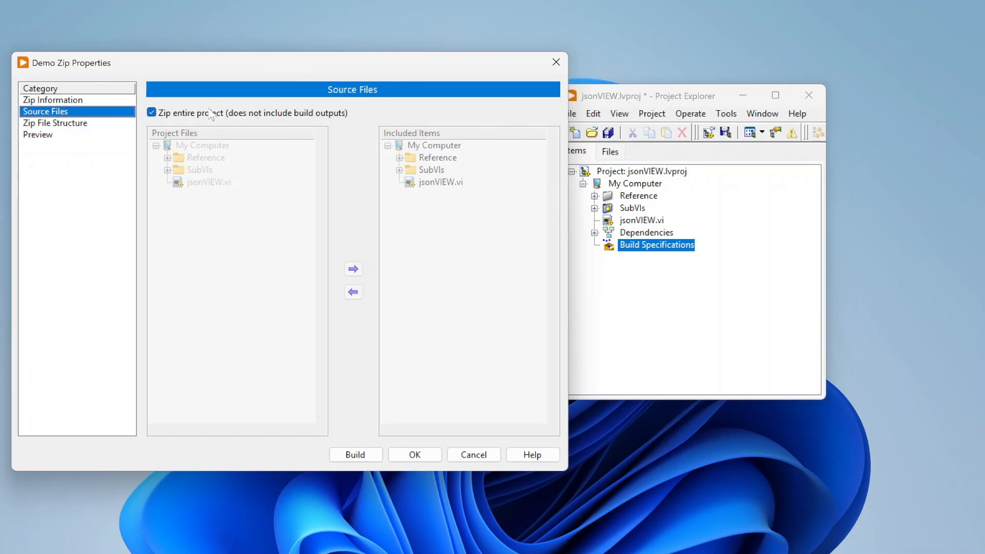
pyautogui.click(151, 114)
pyautogui.click(150, 114)
pyautogui.click(151, 114)
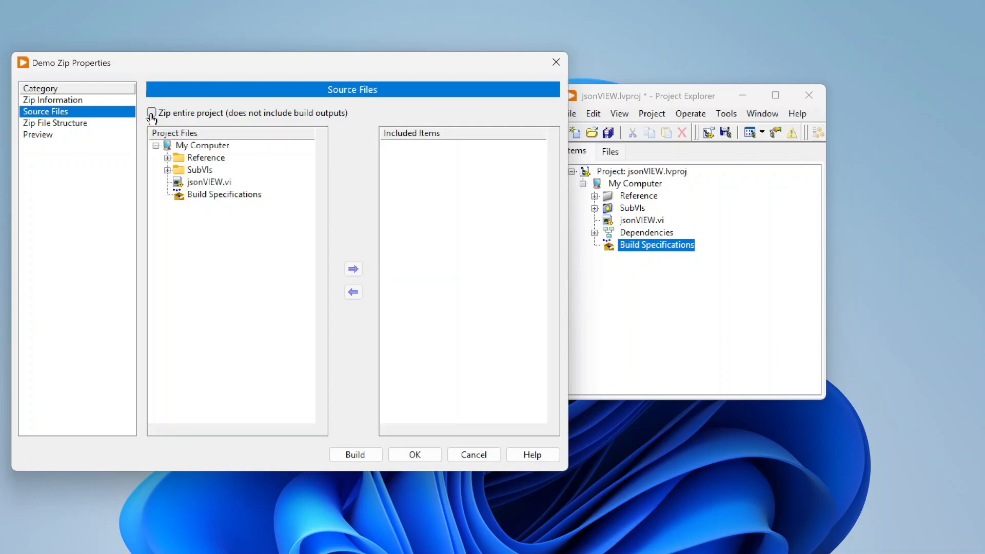
# Try adding jsonVIEW.vi to the included items and remove it again.
pyautogui.click(208, 182)
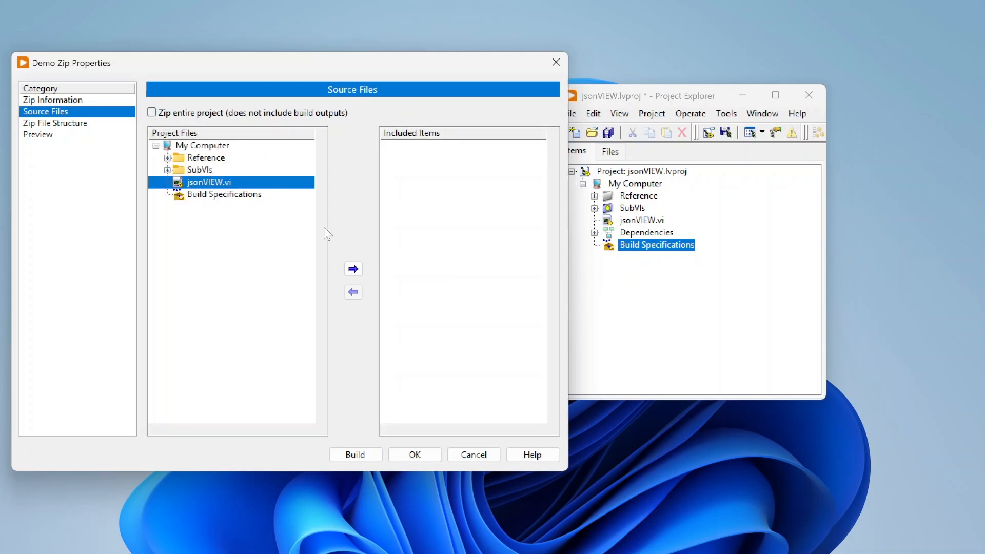
pyautogui.click(354, 269)
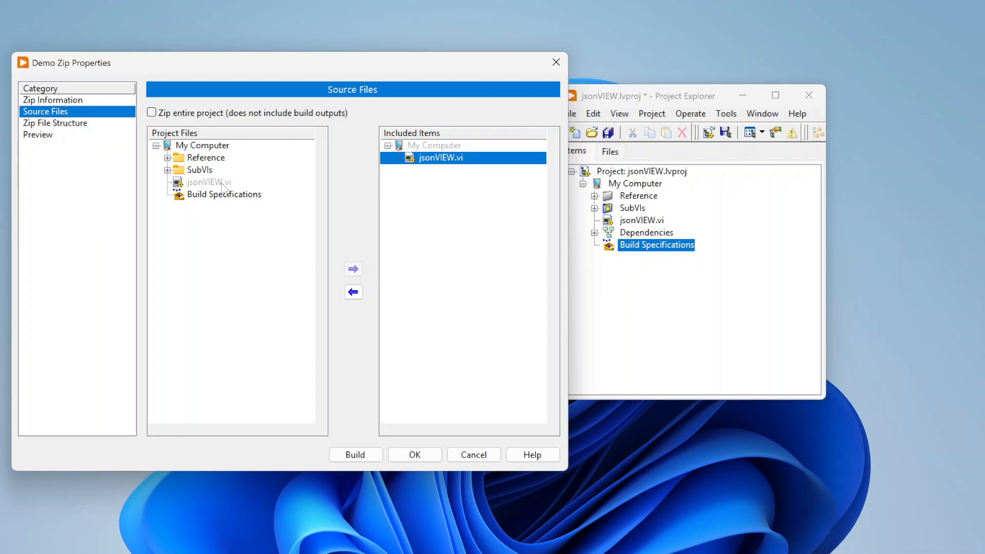
pyautogui.click(353, 292)
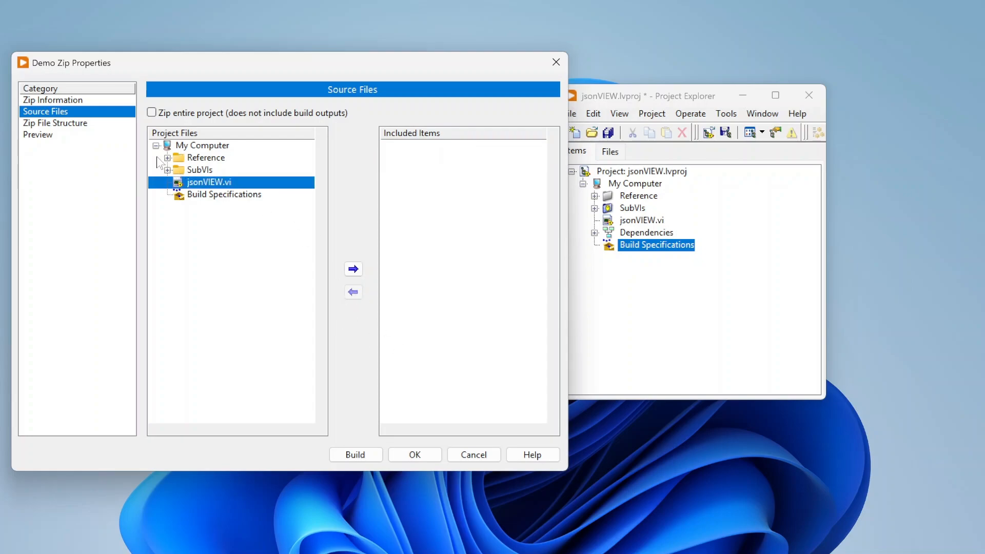
# Try including the whole SubVIs folder, remove it, and return to zipping the entire project.
pyautogui.click(168, 170)
pyautogui.click(231, 182)
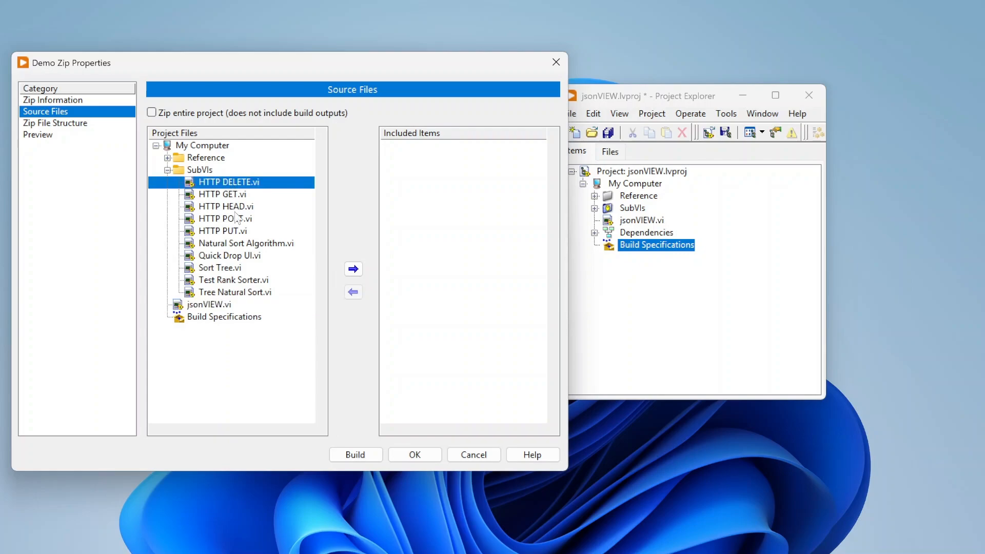
pyautogui.click(200, 170)
pyautogui.click(354, 269)
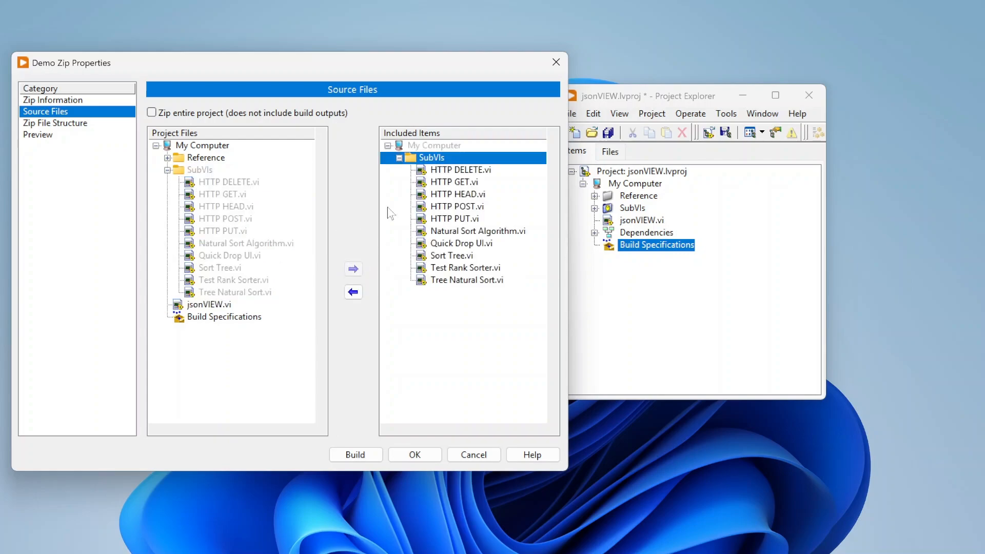
pyautogui.click(353, 292)
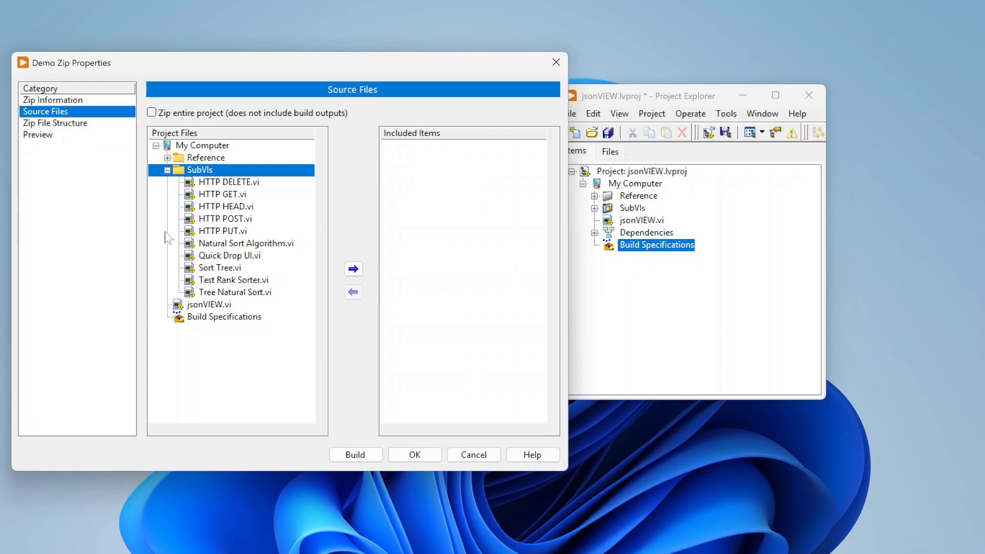
pyautogui.click(152, 113)
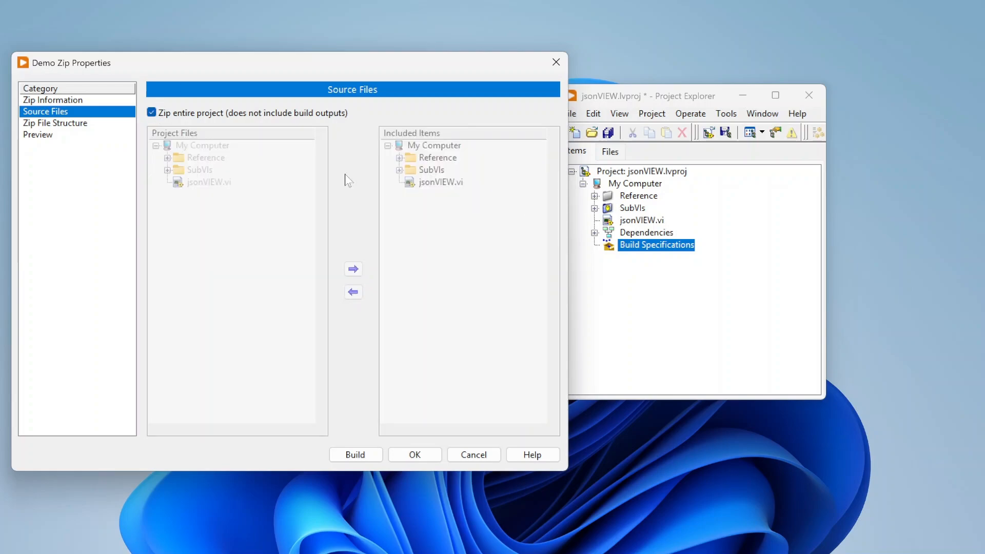
# Try the Strip common directory and Rename common directory modes for the zip structure, and return to Use common directory.
pyautogui.click(74, 123)
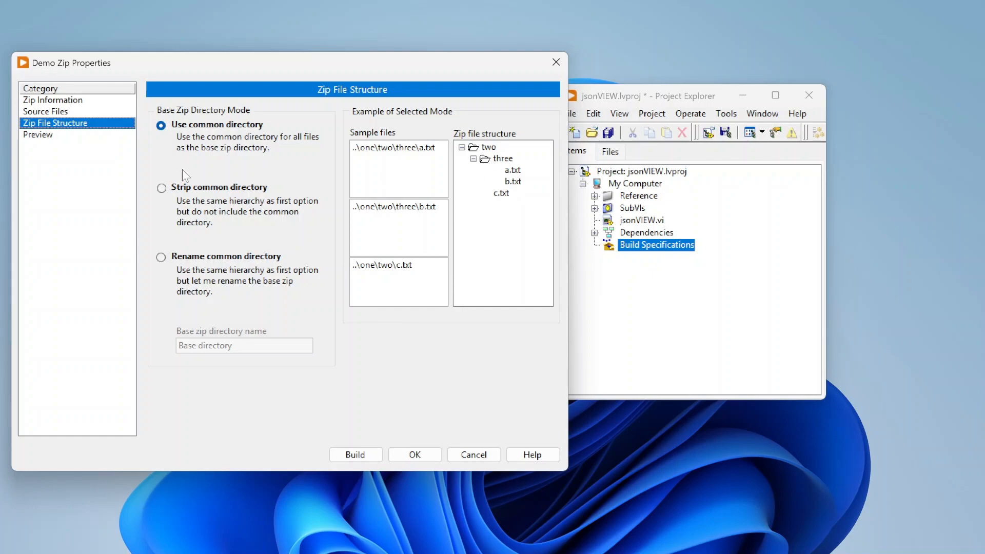
pyautogui.click(163, 188)
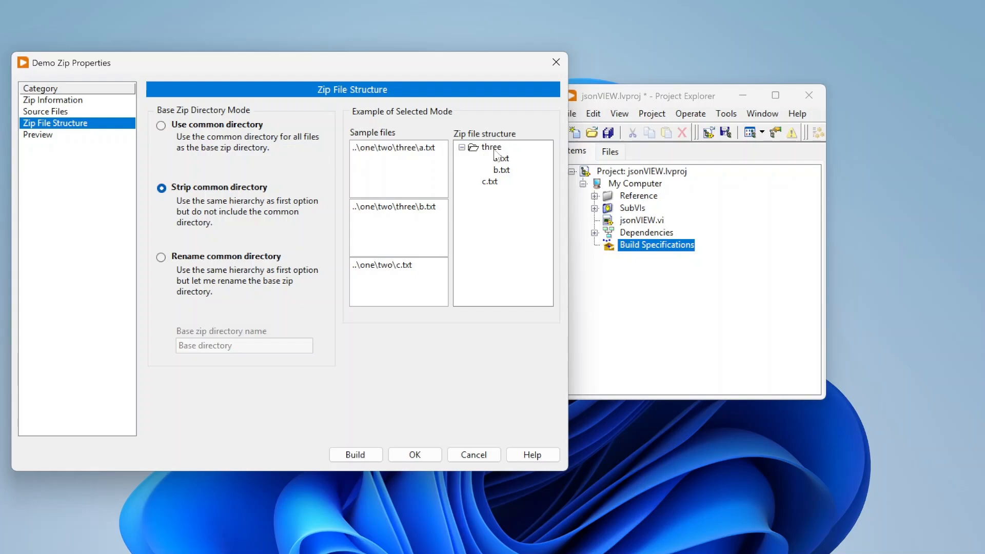
pyautogui.click(160, 257)
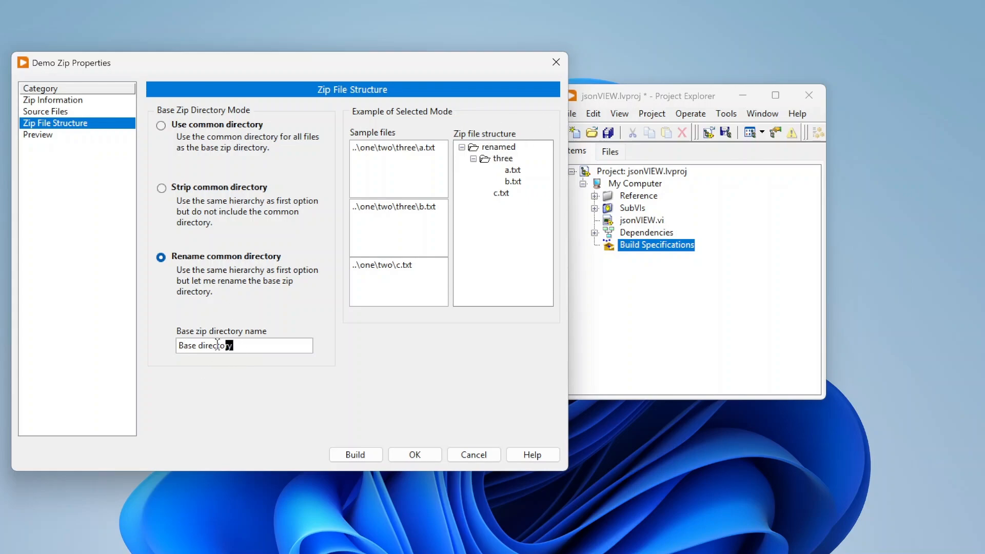
pyautogui.moveTo(217, 345); pyautogui.dragTo(177, 345)
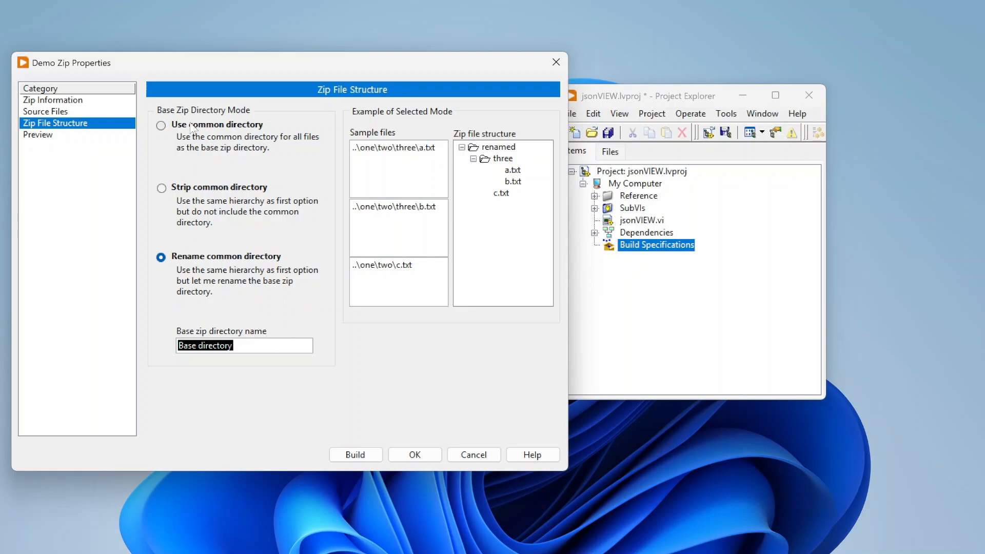
pyautogui.click(162, 126)
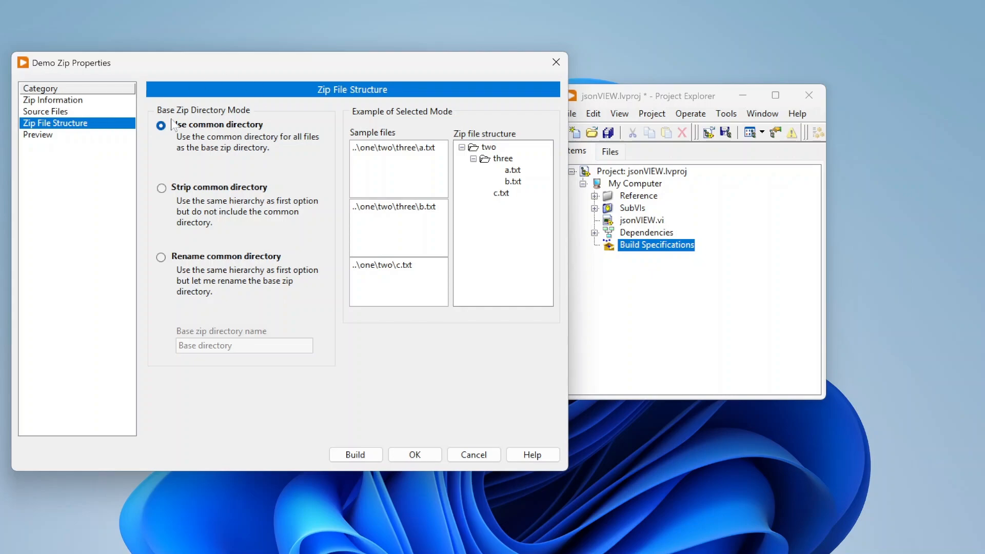
# Generate a preview of the zip file, examine its folders and files, and recheck the zip structure settings.
pyautogui.click(52, 135)
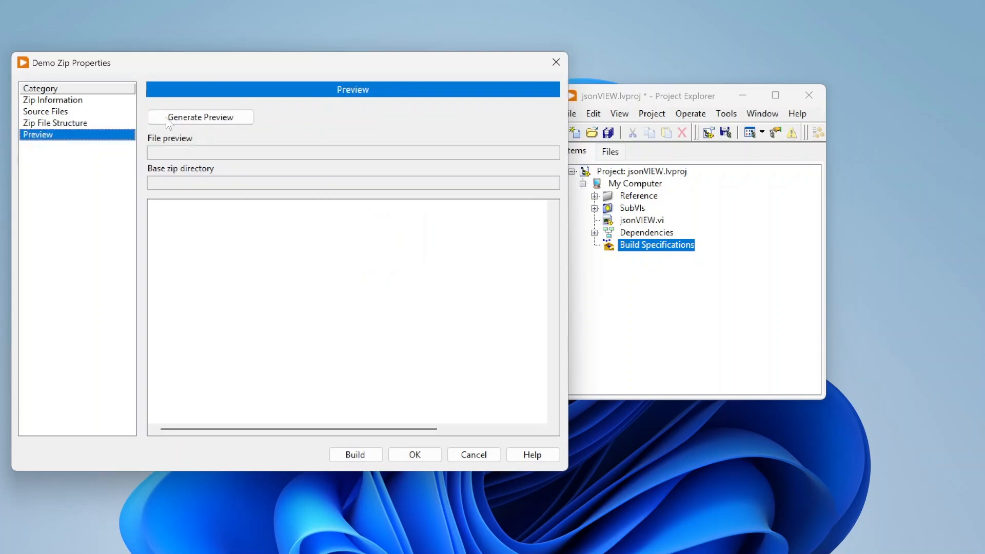
pyautogui.click(221, 121)
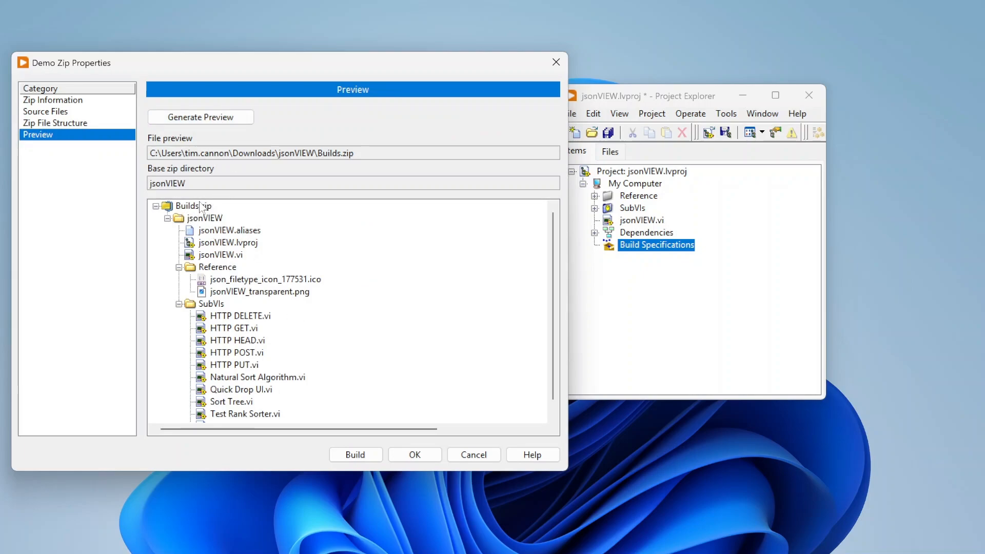
pyautogui.scroll(-1, 231, 235)
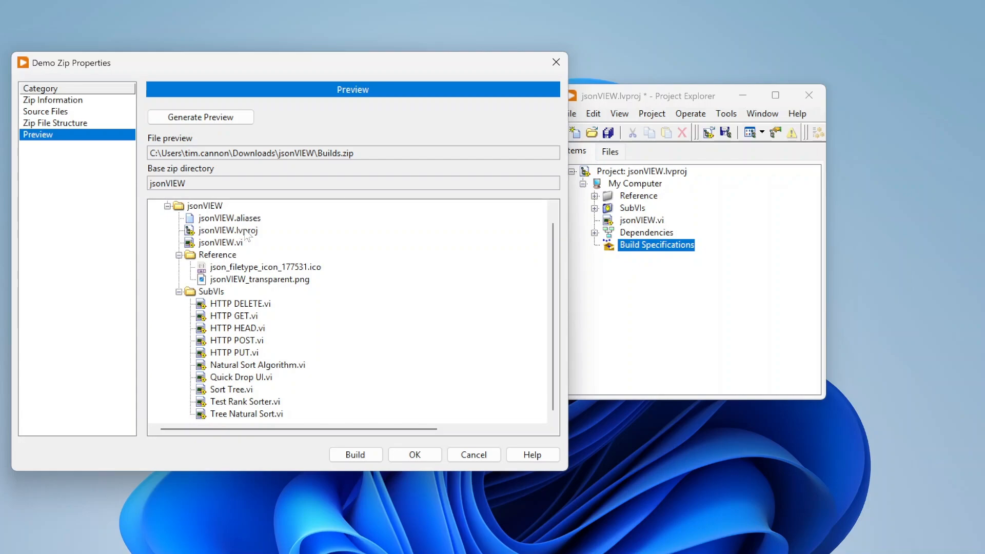
pyautogui.scroll(1, 239, 270)
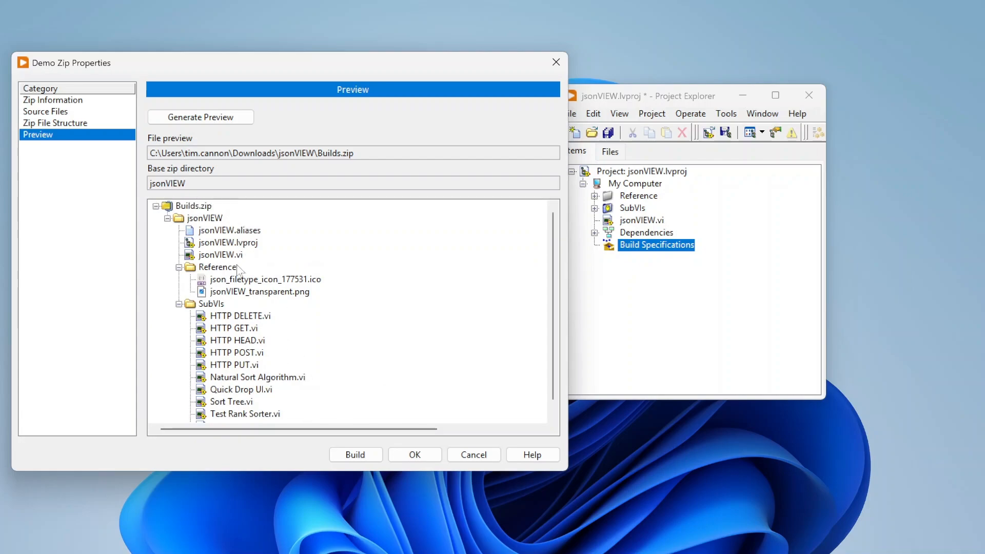
pyautogui.scroll(-1, 233, 292)
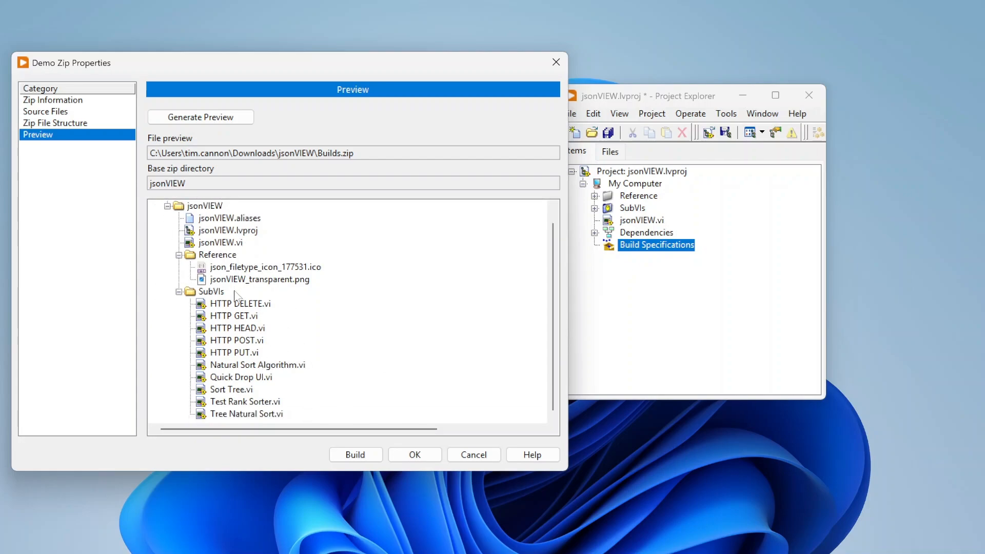
pyautogui.scroll(1, 259, 259)
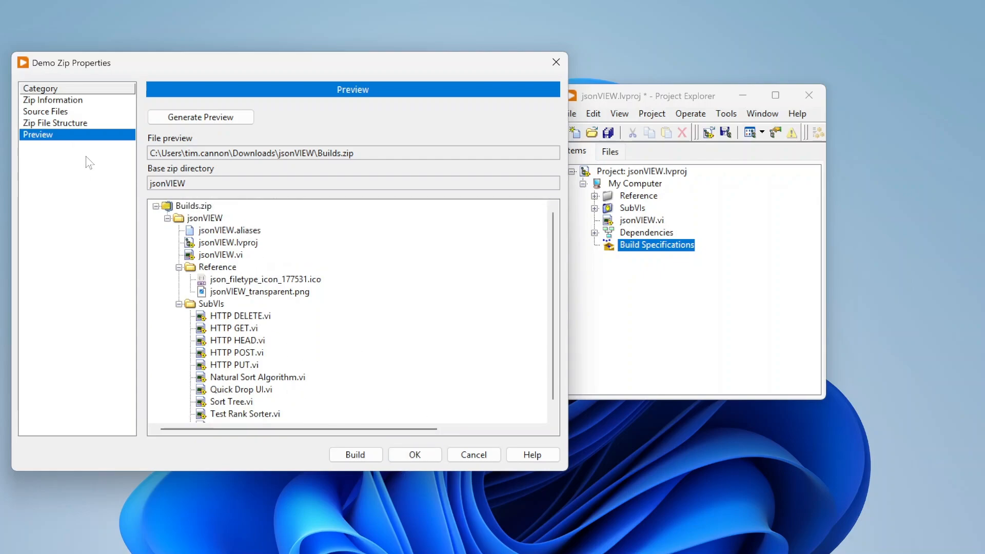
pyautogui.click(90, 125)
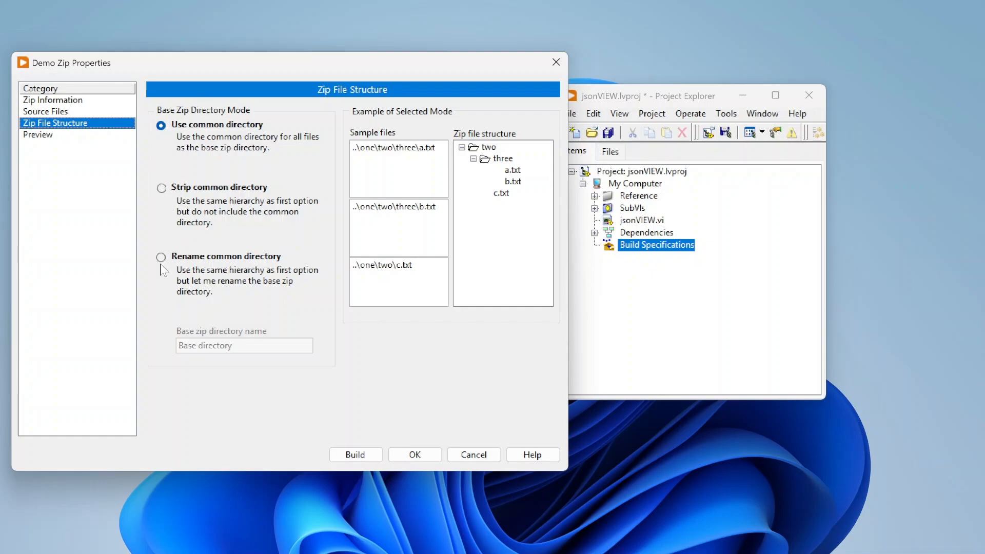
pyautogui.click(76, 135)
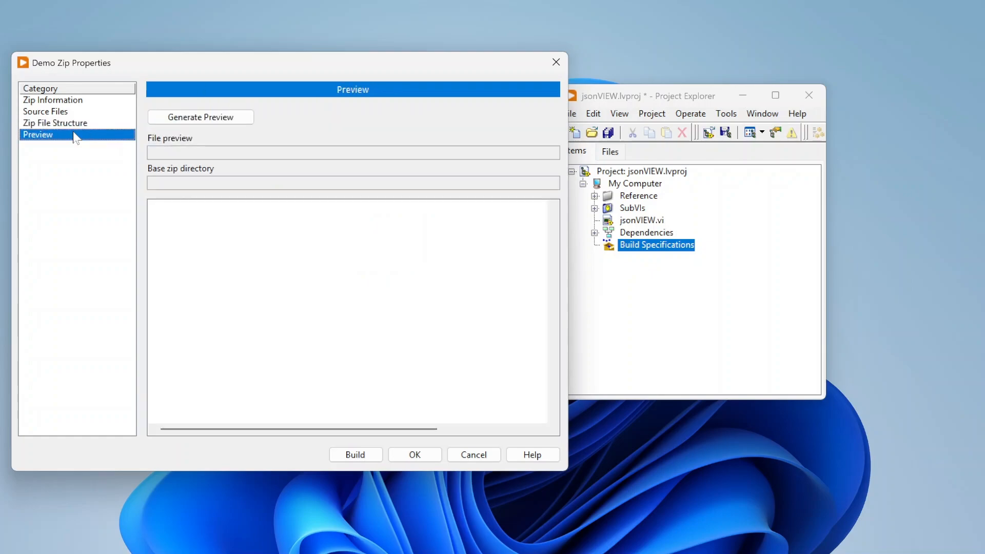
# Regenerate the zip preview, check its folders and files, and accept the Demo Zip build specification.
pyautogui.click(202, 115)
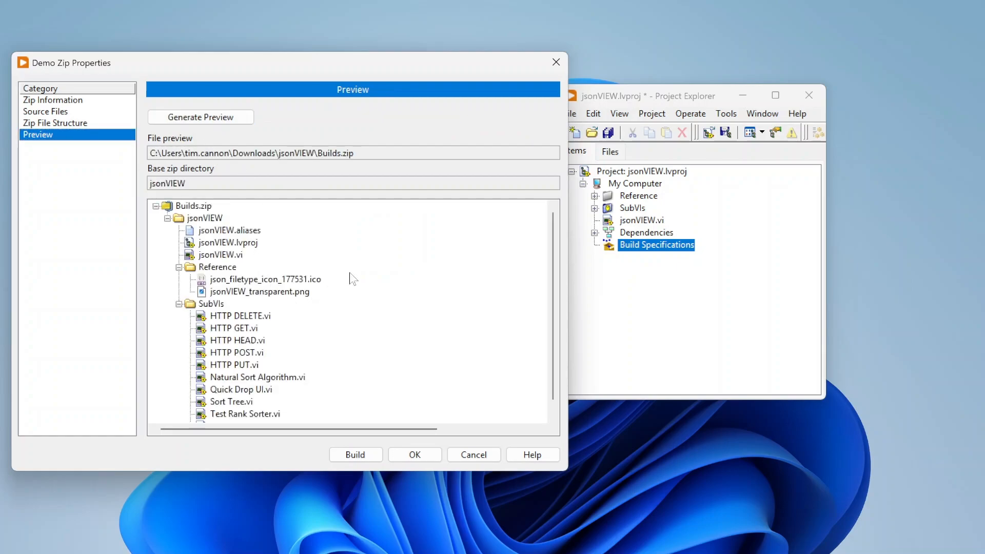
pyautogui.scroll(-1, 379, 276)
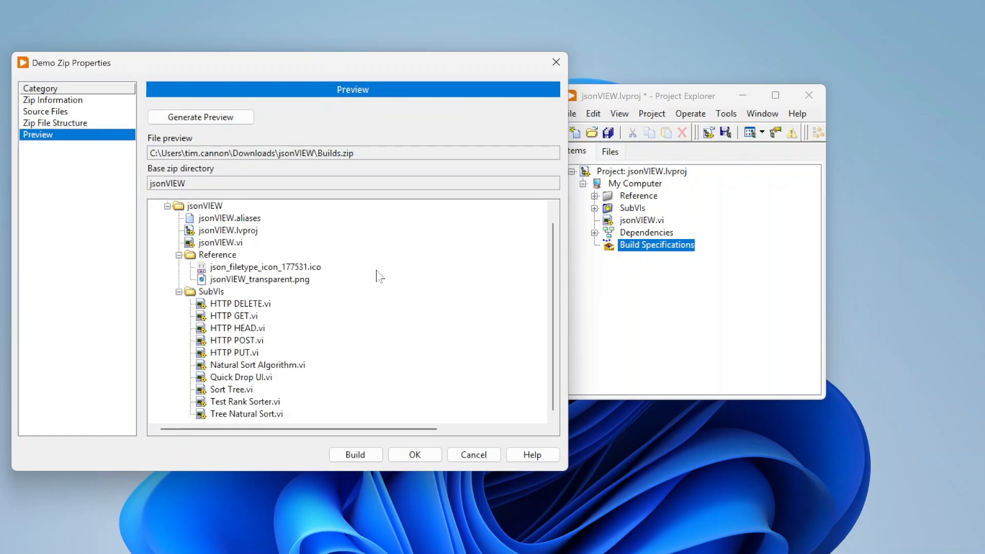
pyautogui.click(410, 455)
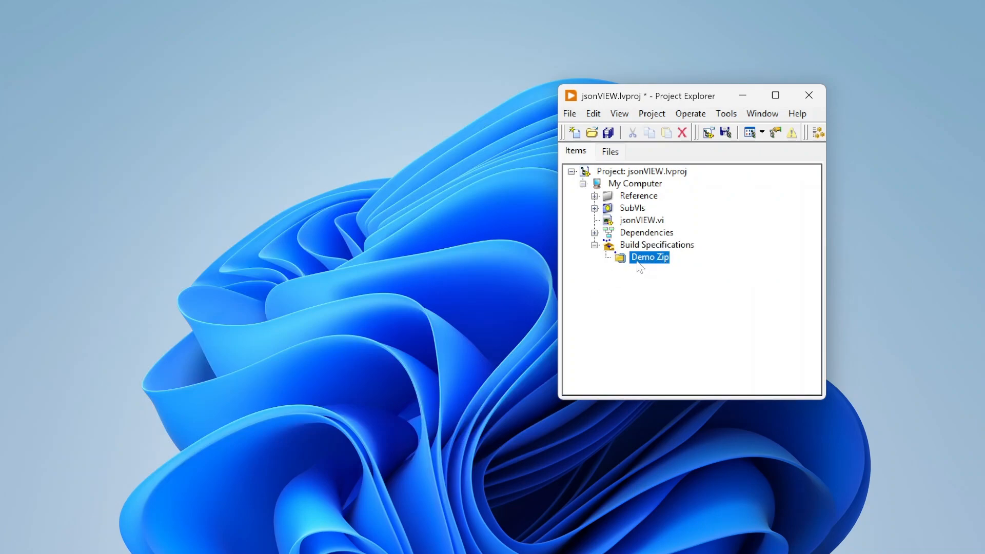
# Build the Demo Zip specification, allowing the jsonVIEW.lvproj project file to be saved first.
pyautogui.rightClick(657, 259)
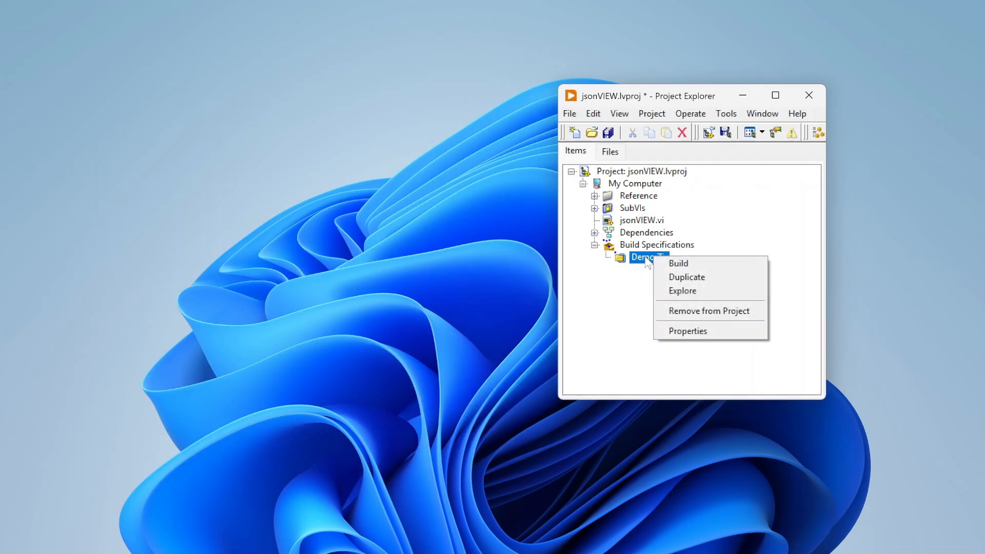
pyautogui.click(635, 282)
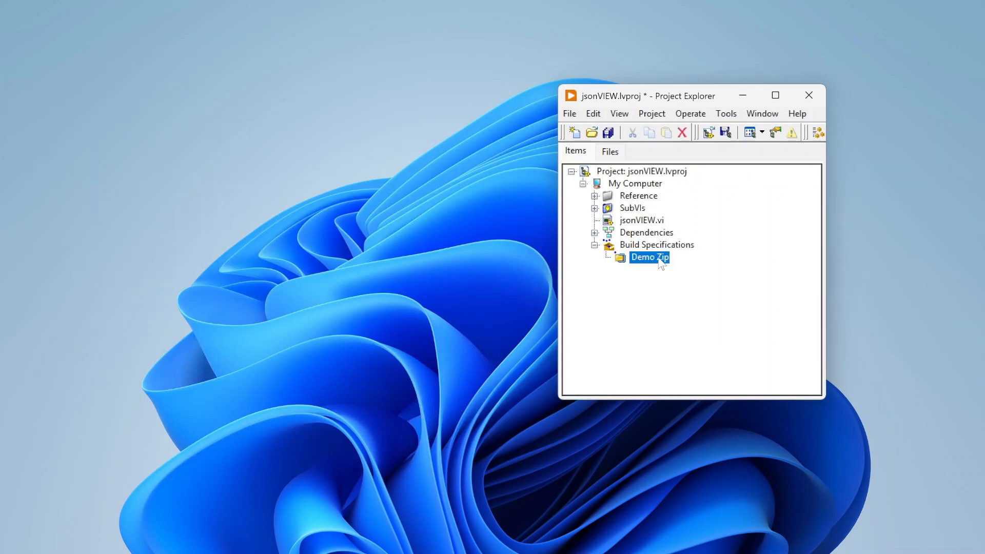
pyautogui.rightClick(661, 264)
pyautogui.click(684, 264)
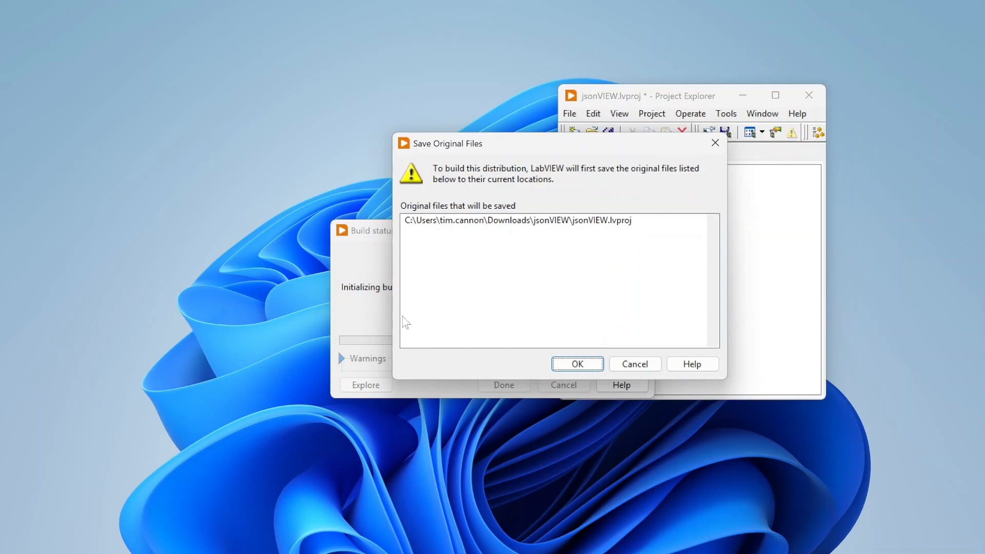
pyautogui.click(578, 364)
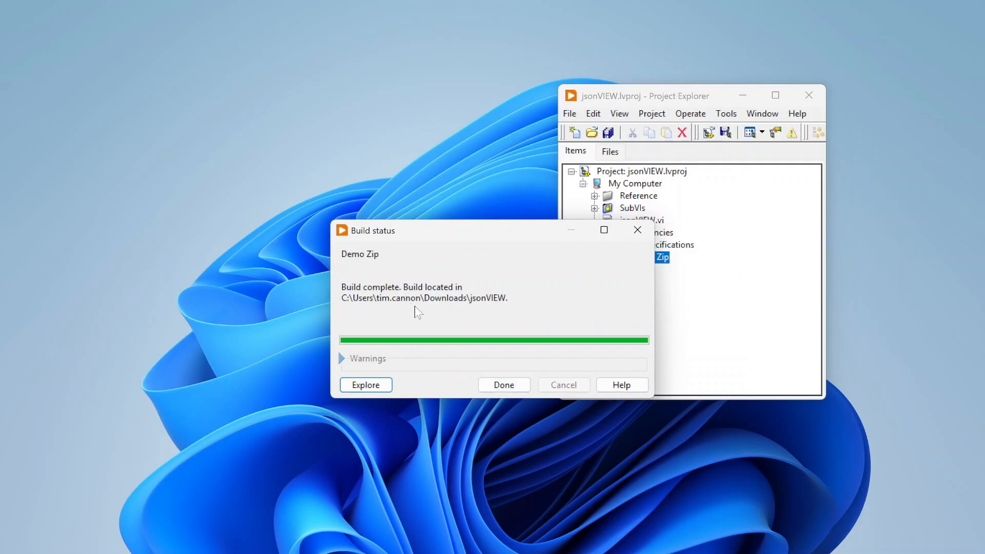
# Explore the build output location, examine the jsonVIEW folder inside Builds.zip, and return to the folder containing the archive.
pyautogui.click(382, 391)
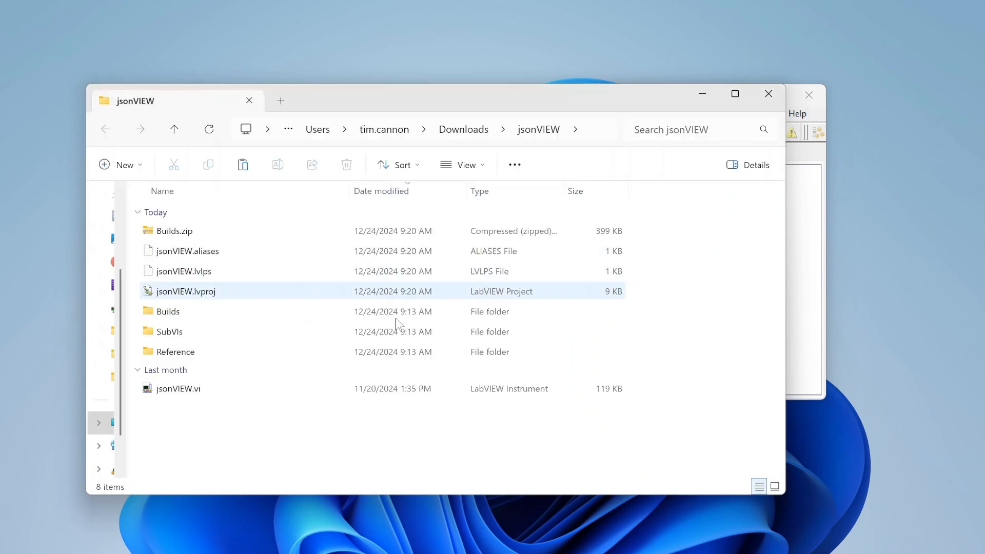
pyautogui.doubleClick(194, 232)
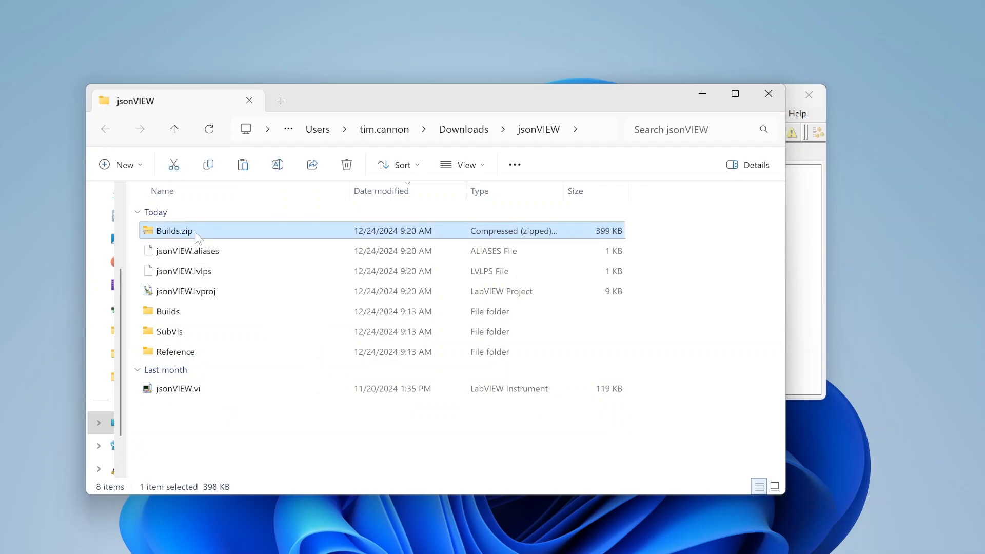
pyautogui.doubleClick(190, 219)
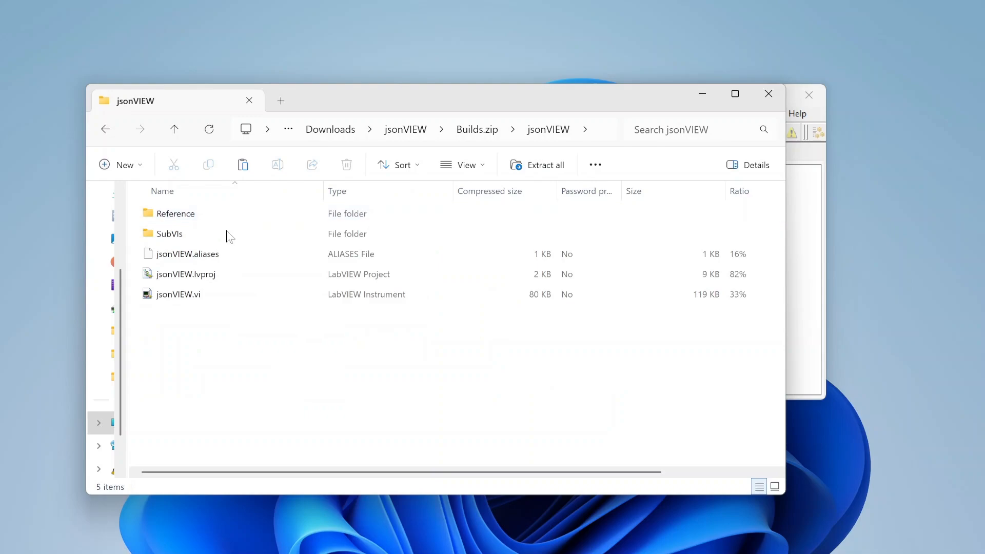
pyautogui.click(107, 137)
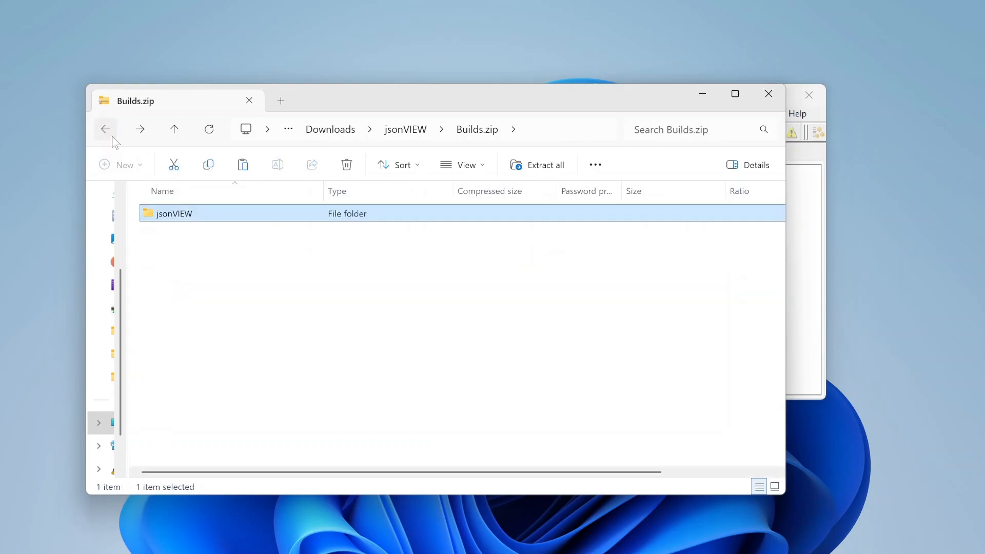
pyautogui.click(111, 136)
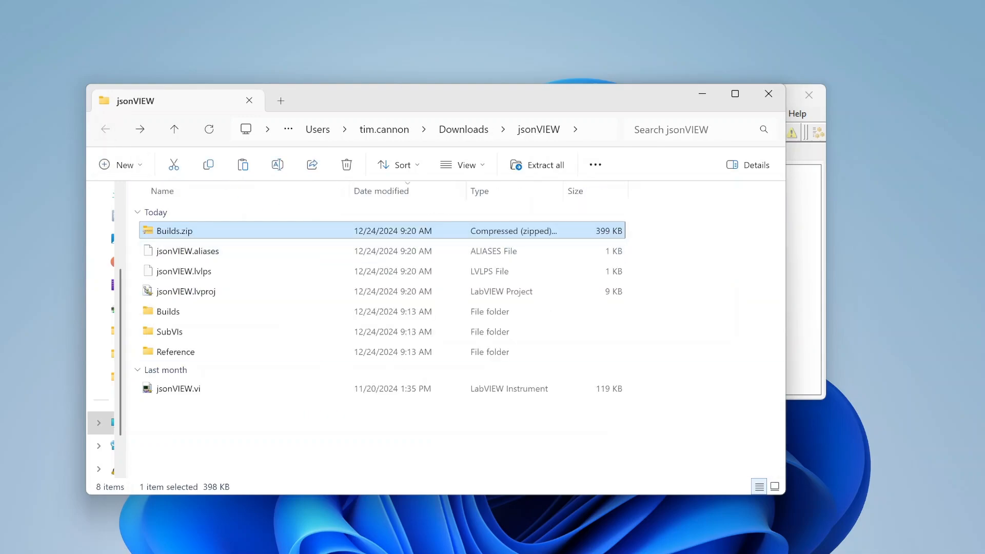